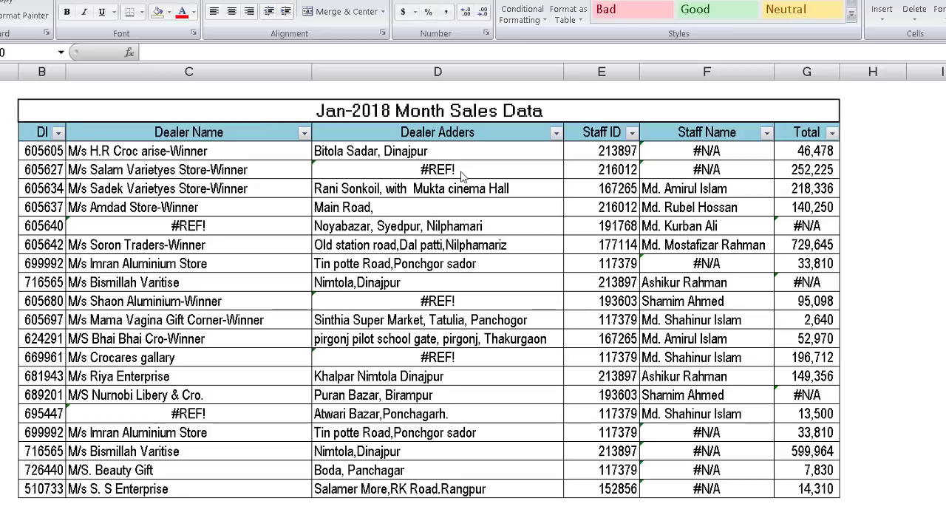
Inspect the #REF! Dealer Adders and #N/A Staff Name formulas, then select the whole sales table
{"action": "left_click", "coordinate": [170, 229]}
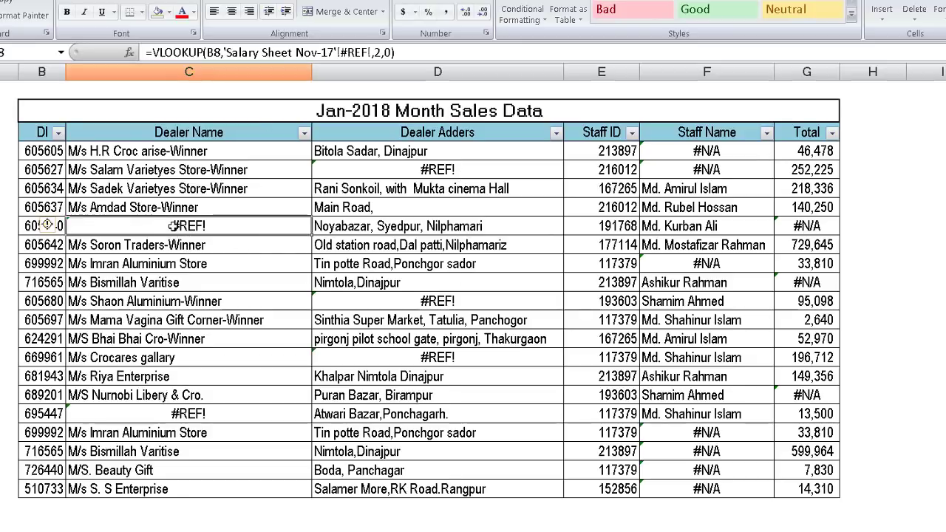
{"action": "left_click", "coordinate": [444, 169]}
{"action": "left_click", "coordinate": [678, 153]}
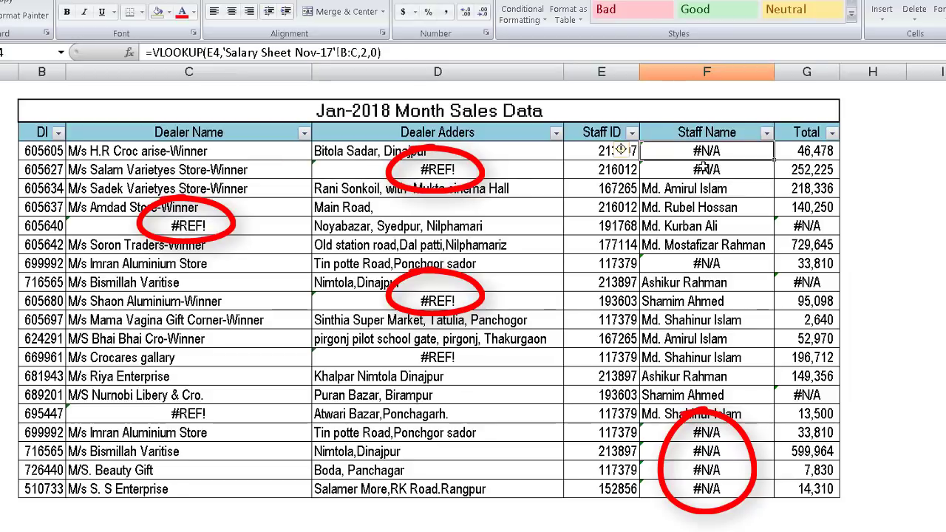
{"action": "left_click", "coordinate": [706, 169]}
{"action": "left_click", "coordinate": [669, 260]}
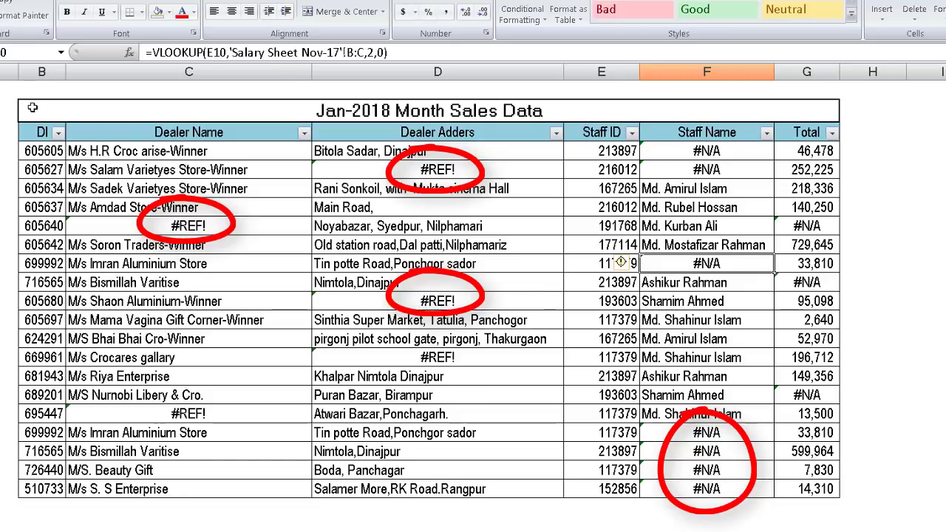
{"action": "left_click_drag", "start_coordinate": [32, 108], "coordinate": [487, 494]}
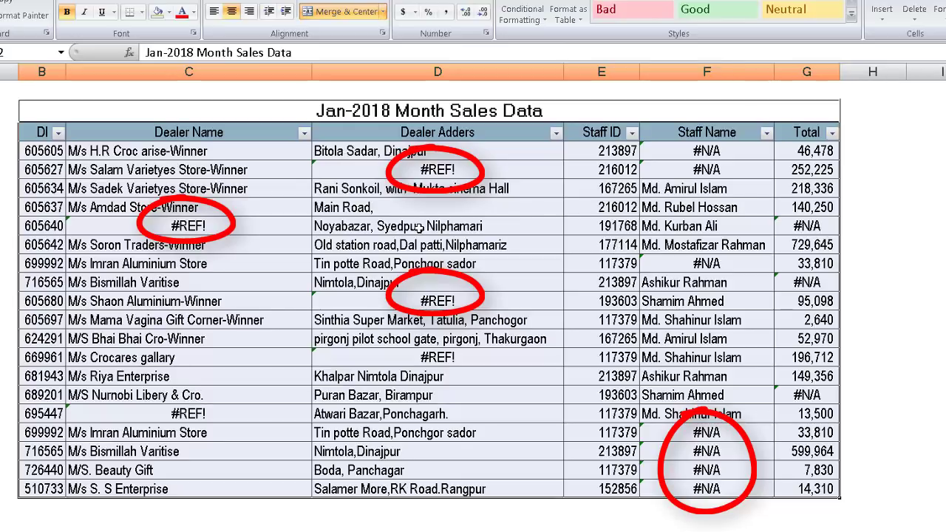
Trial-clear the #REF! and #N/A cells, then undo and restore the #REF! formula
{"action": "left_click", "coordinate": [446, 168]}
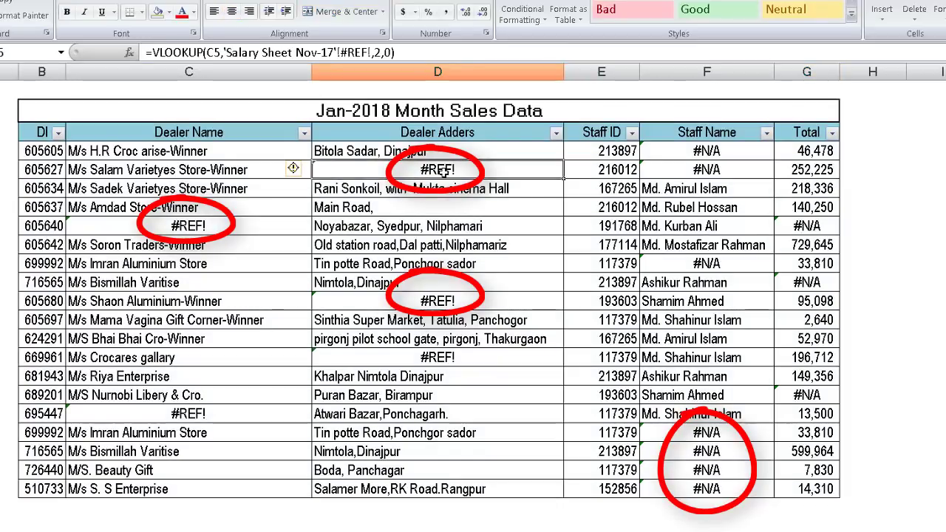
{"action": "key", "text": "Delete"}
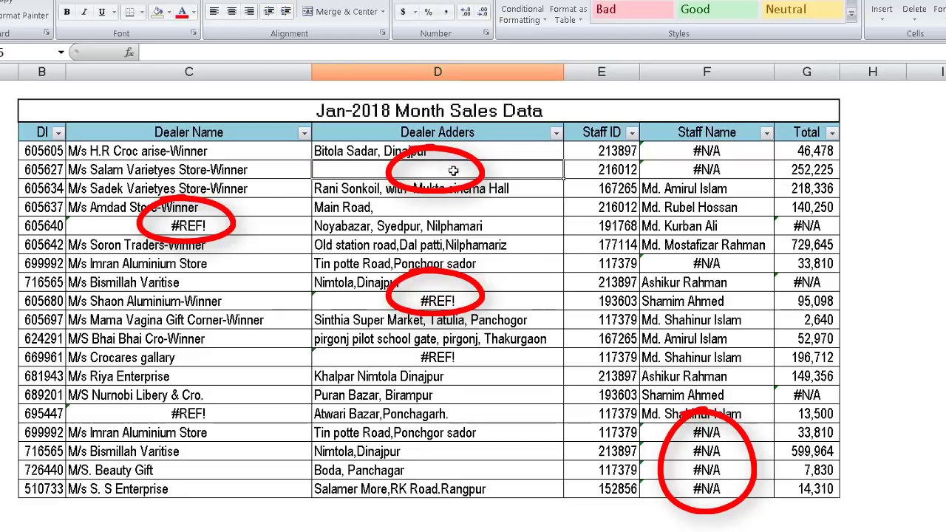
{"action": "left_click", "coordinate": [688, 169]}
{"action": "key", "text": "Delete"}
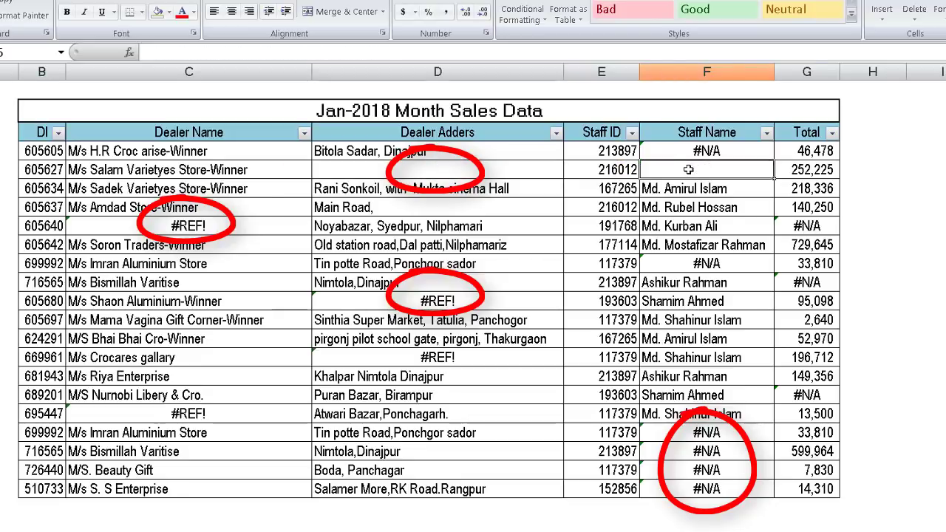
{"action": "left_click", "coordinate": [703, 268]}
{"action": "key", "text": "Delete"}
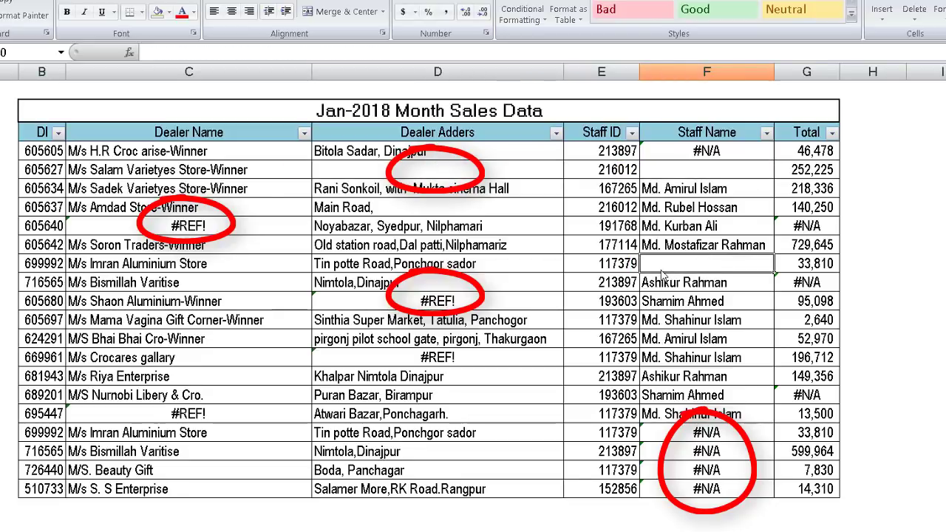
{"action": "key", "text": "ctrl+z"}
{"action": "key", "text": "ctrl+z"}
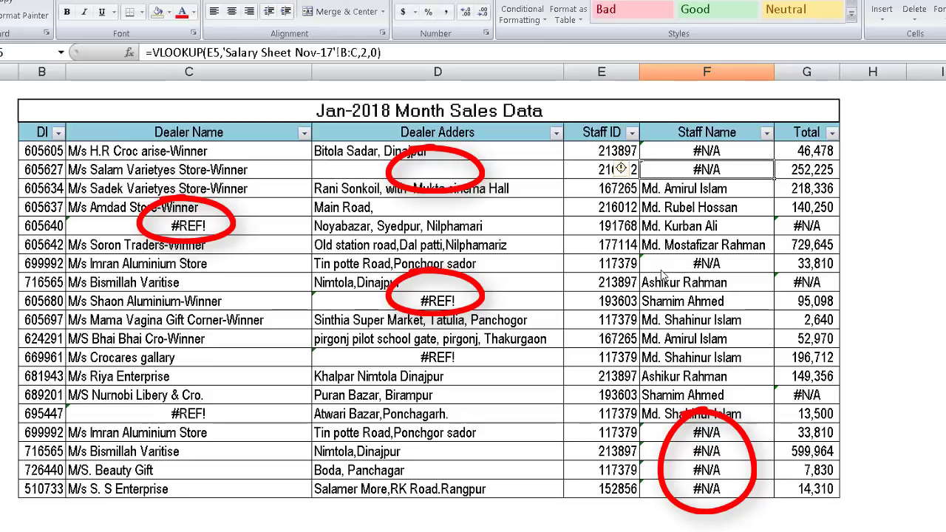
{"action": "left_click_drag", "start_coordinate": [621, 168], "coordinate": [293, 168]}
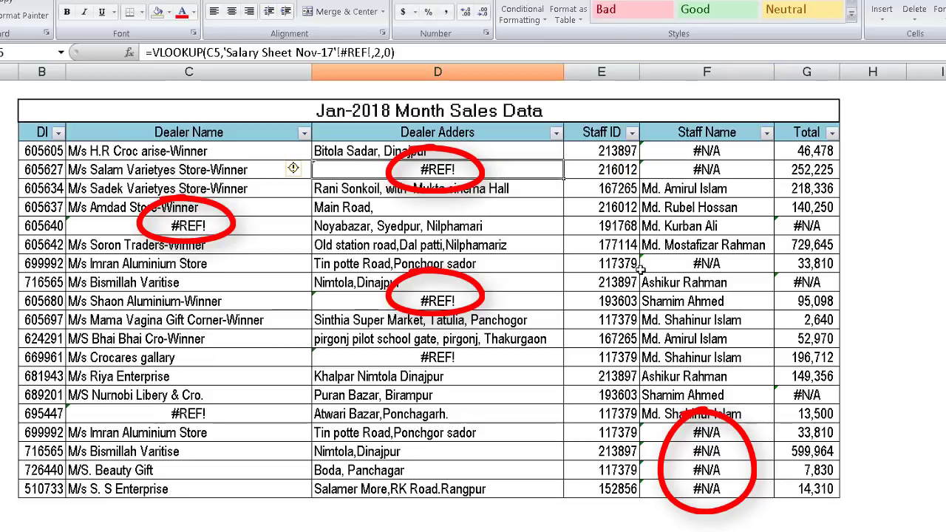
{"action": "left_click", "coordinate": [560, 269]}
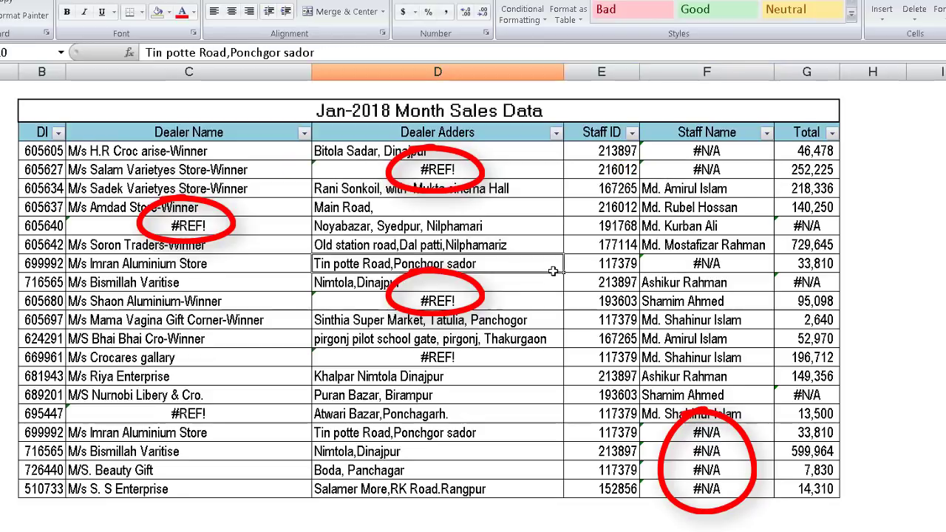
Filter Staff Name to show only #N/A rows and clear those cells
{"action": "left_click", "coordinate": [767, 134]}
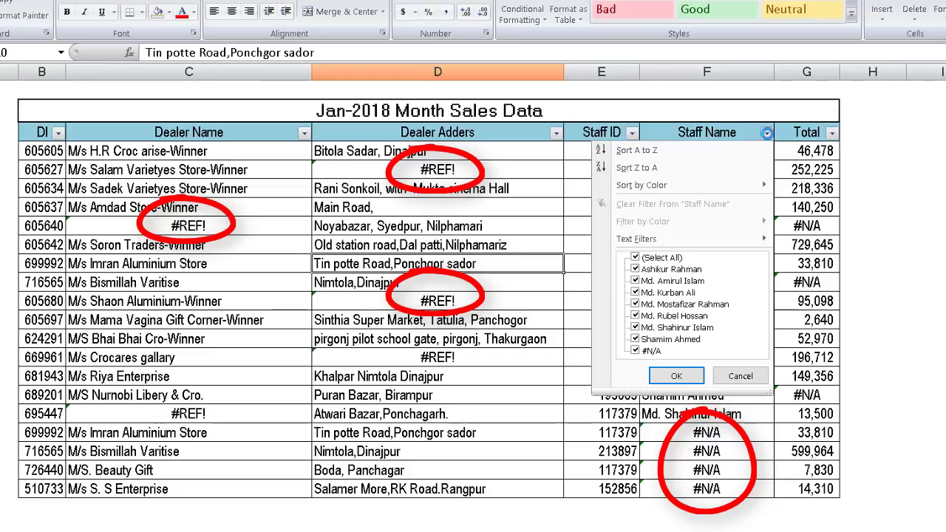
{"action": "left_click", "coordinate": [669, 259]}
{"action": "left_click", "coordinate": [651, 351]}
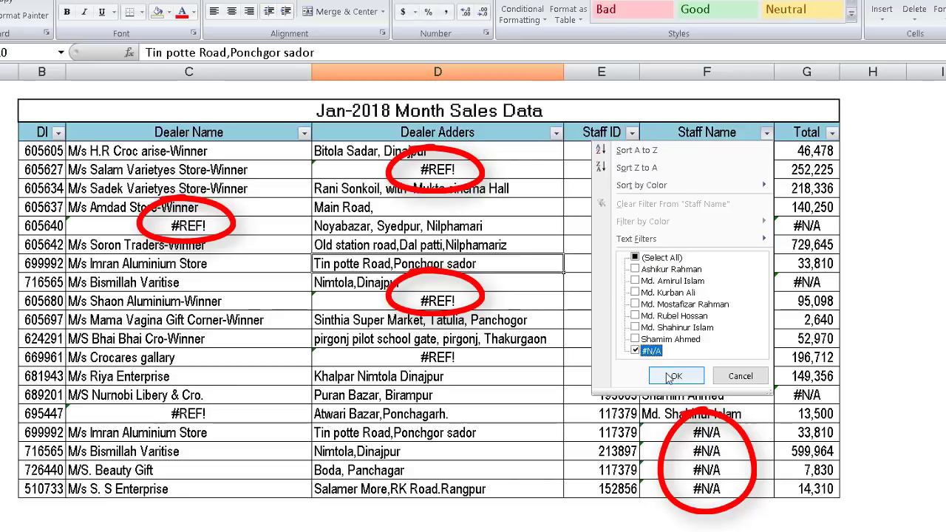
{"action": "left_click", "coordinate": [673, 374]}
{"action": "left_click_drag", "start_coordinate": [708, 151], "coordinate": [710, 264]}
{"action": "key", "text": "Delete"}
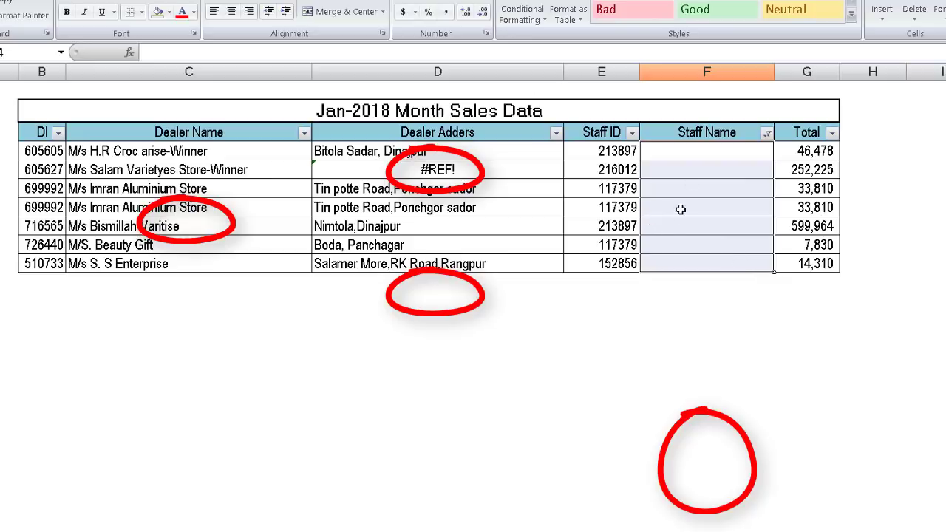
Paste back the #N/A lookups, remove the Staff Name filter, and return to cell A1
{"action": "left_click", "coordinate": [766, 133]}
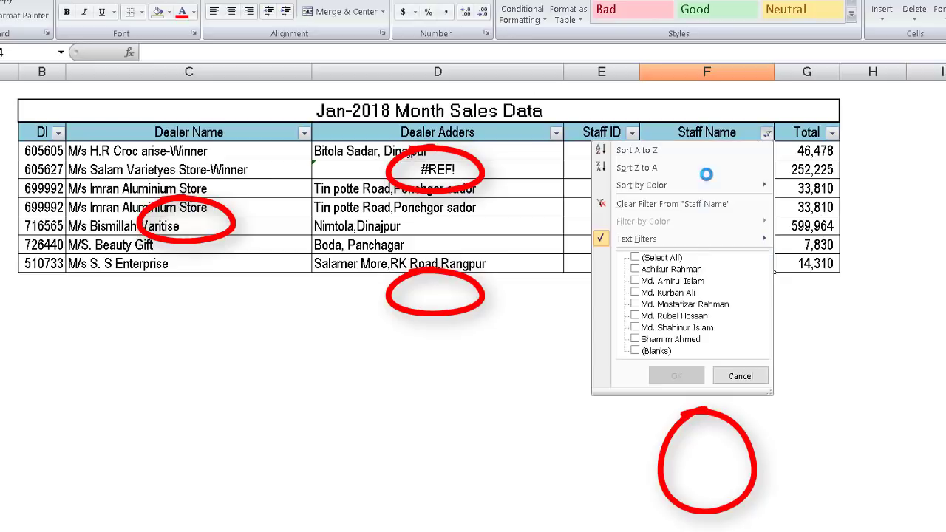
{"action": "left_click", "coordinate": [685, 382]}
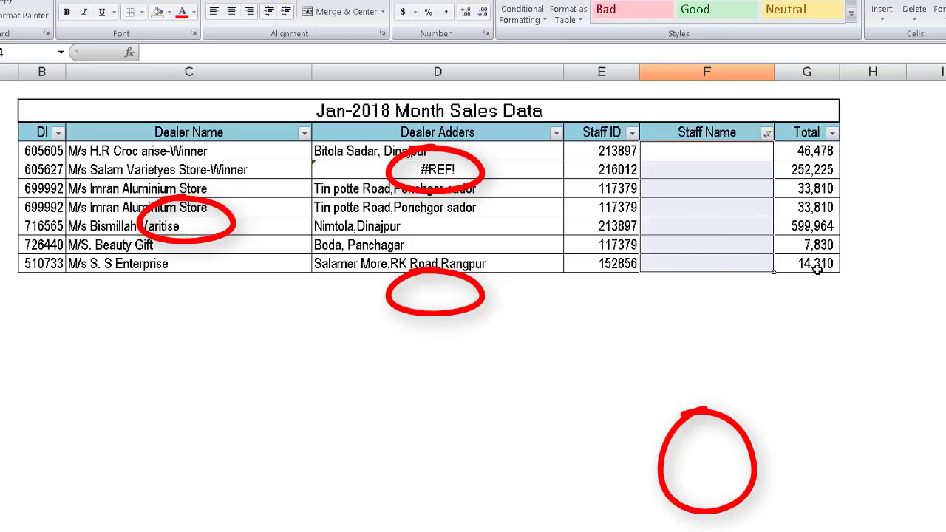
{"action": "type", "text": "=VLOOKUP(E4,'Salary Sheet Nov-17'!B:C,2,0)"}
{"action": "key", "text": "alt+a"}
{"action": "key", "text": "c"}
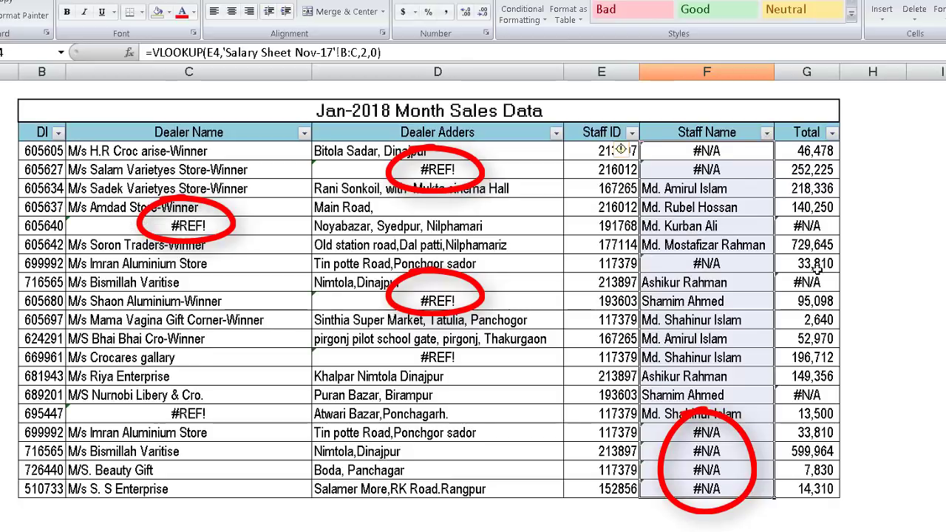
{"action": "left_click", "coordinate": [542, 344]}
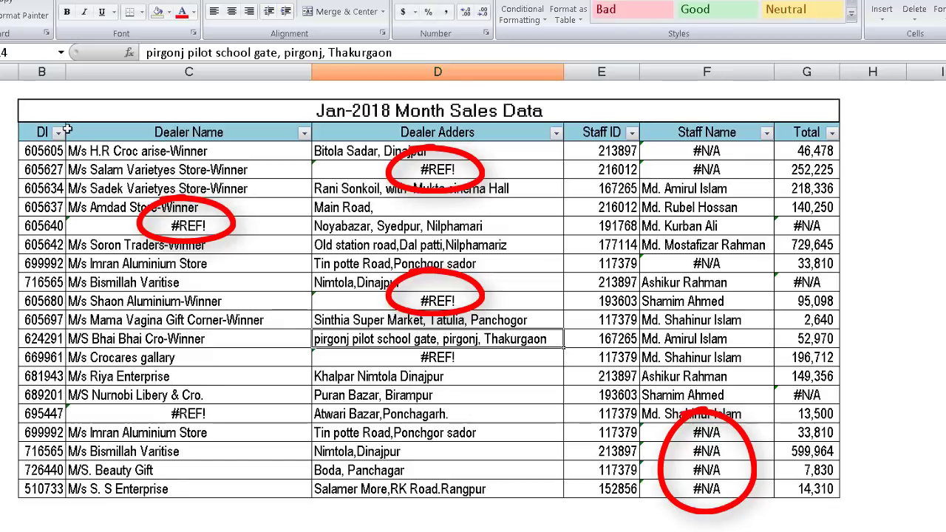
{"action": "key", "text": "ctrl+Home"}
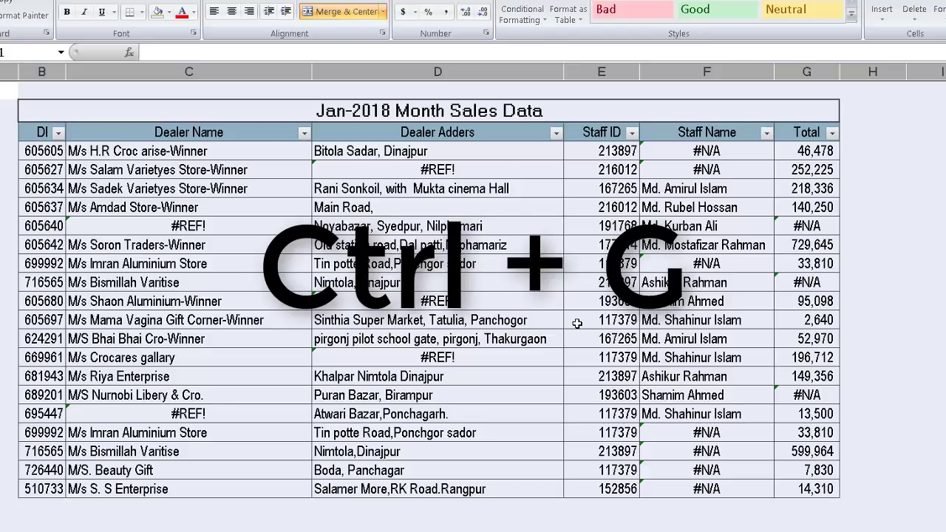
Open the Go To dialog with Ctrl+G and move it to the left
{"action": "key", "text": "ctrl+g"}
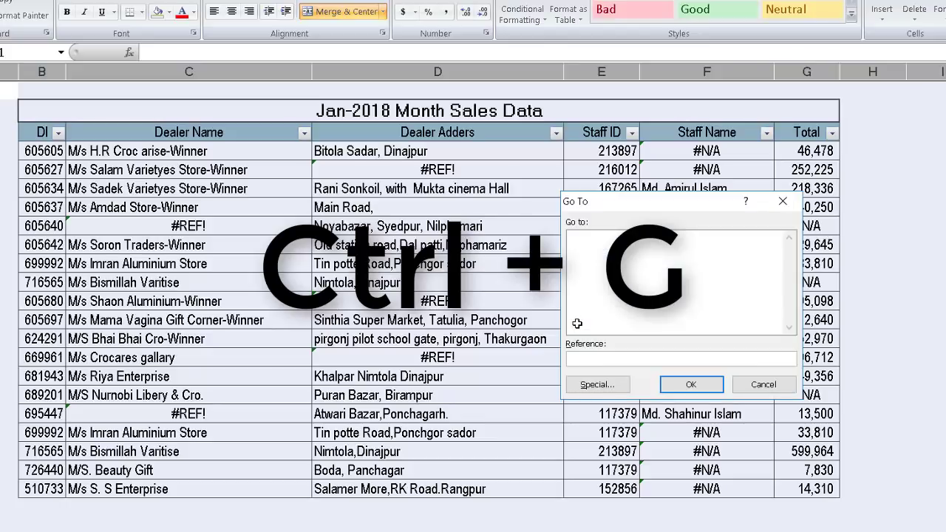
{"action": "left_click_drag", "start_coordinate": [642, 206], "coordinate": [468, 194]}
{"action": "left_click_drag", "start_coordinate": [459, 196], "coordinate": [469, 169]}
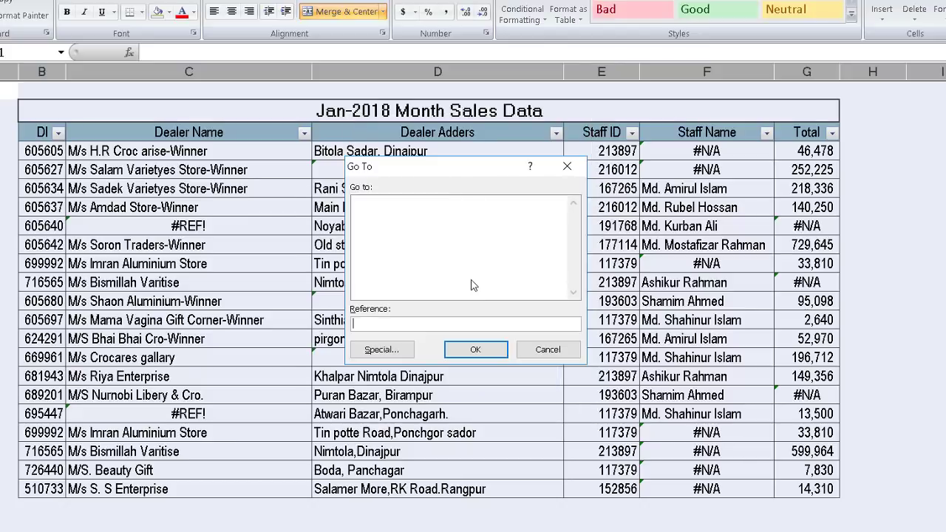
In Go To Special, select Formulas with only Errors checked, excluding Numbers, Text and Logicals
{"action": "left_click", "coordinate": [376, 354]}
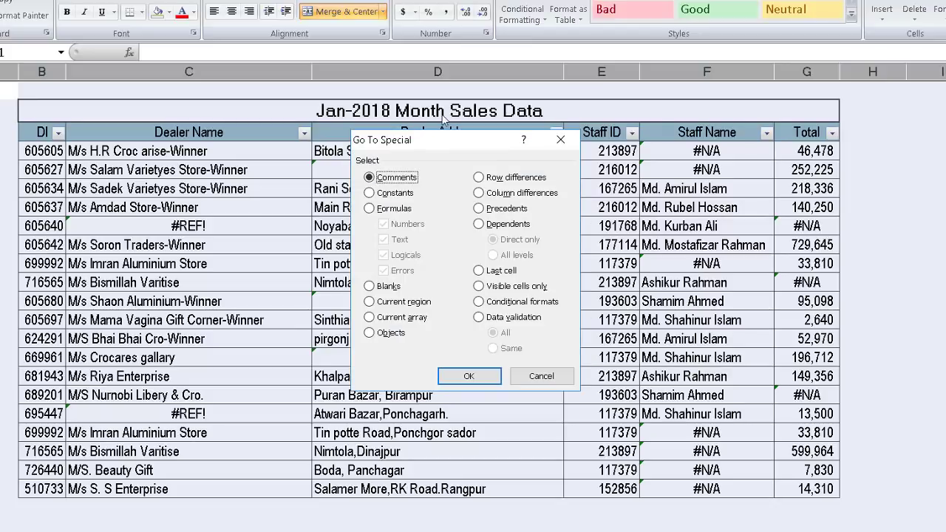
{"action": "left_click_drag", "start_coordinate": [437, 140], "coordinate": [602, 136]}
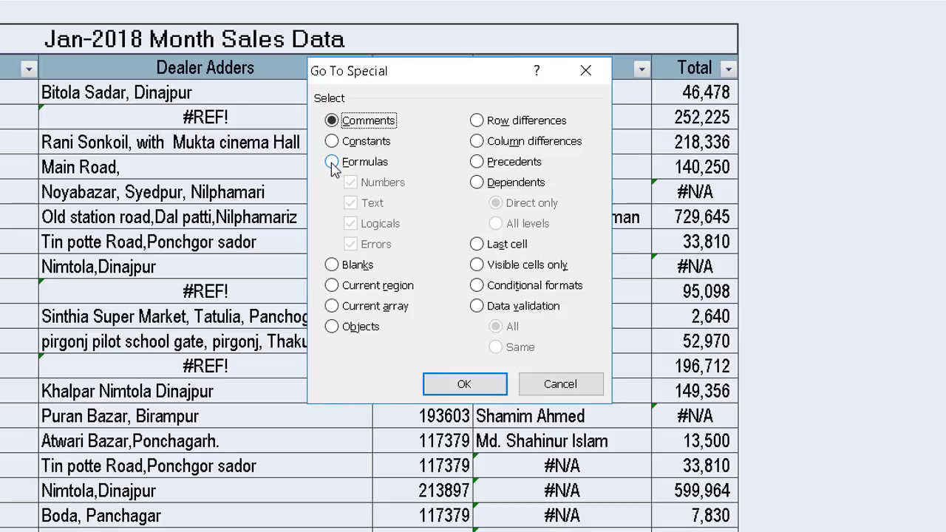
{"action": "left_click", "coordinate": [332, 162]}
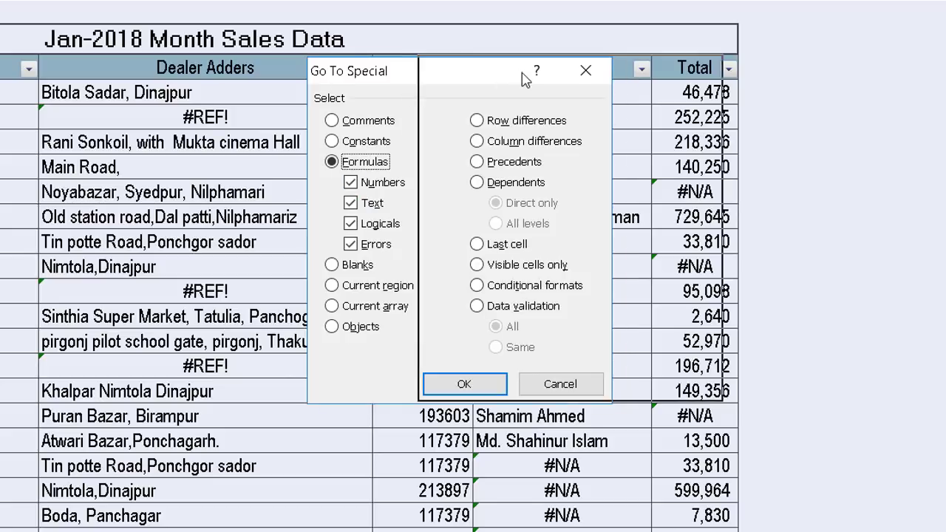
{"action": "left_click_drag", "start_coordinate": [411, 84], "coordinate": [523, 81]}
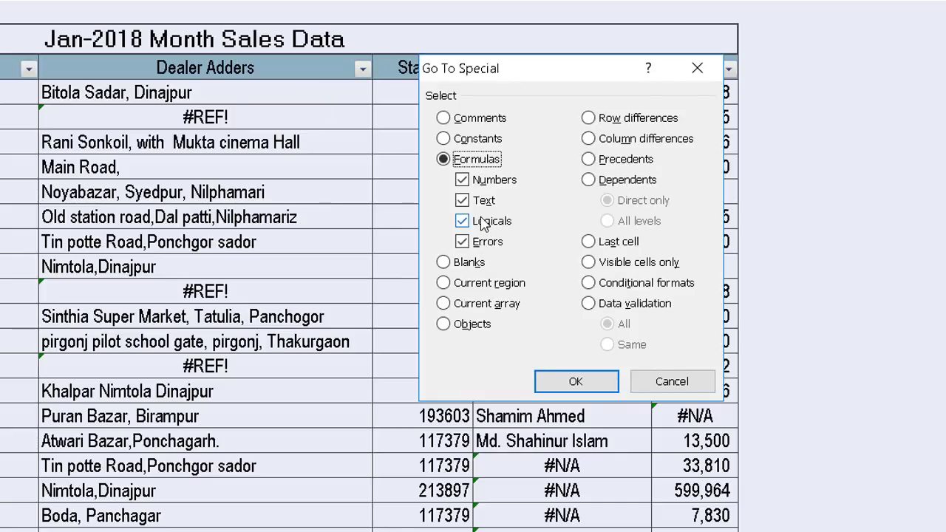
{"action": "left_click", "coordinate": [462, 179]}
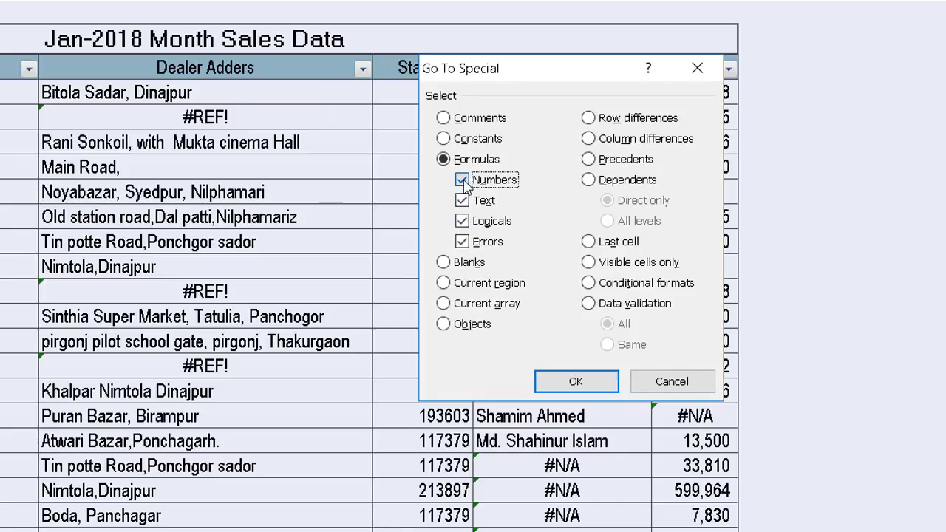
{"action": "left_click", "coordinate": [462, 200]}
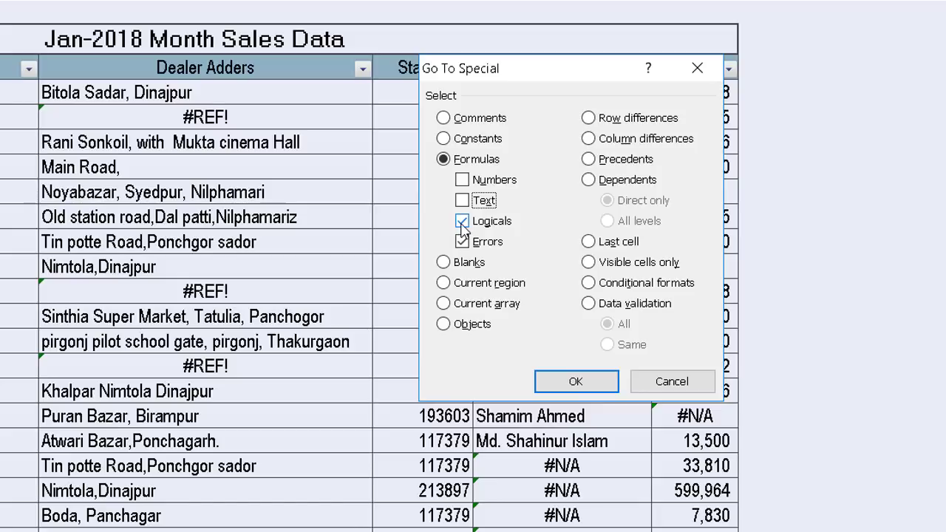
{"action": "left_click", "coordinate": [462, 221]}
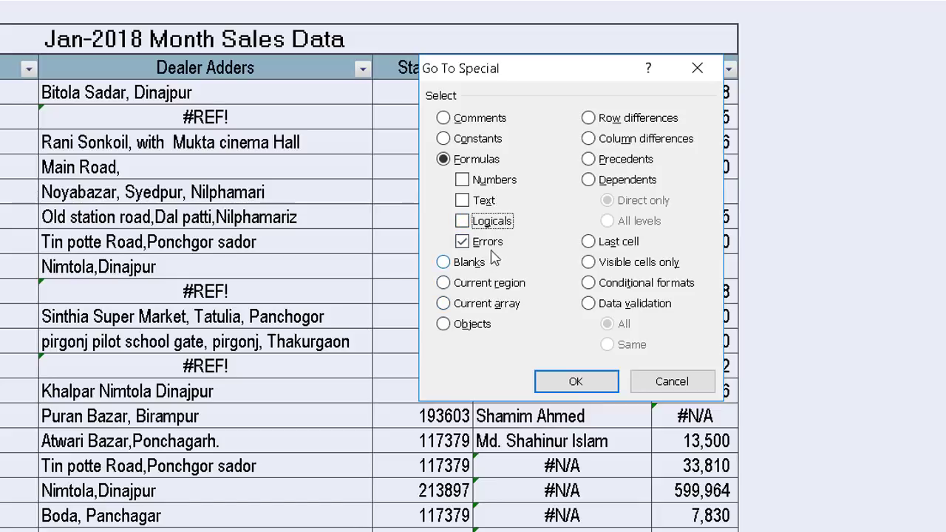
{"action": "left_click", "coordinate": [573, 383]}
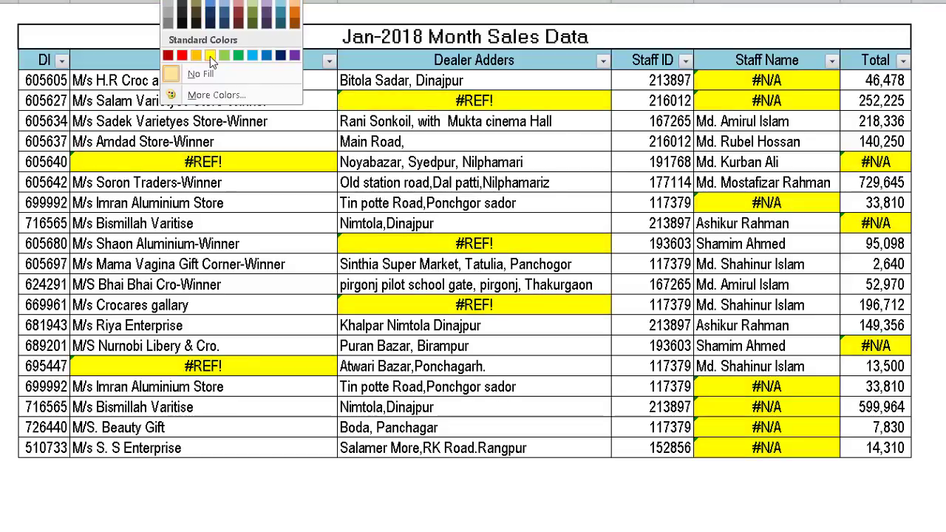
Fill the selected error cells yellow
{"action": "left_click", "coordinate": [211, 55]}
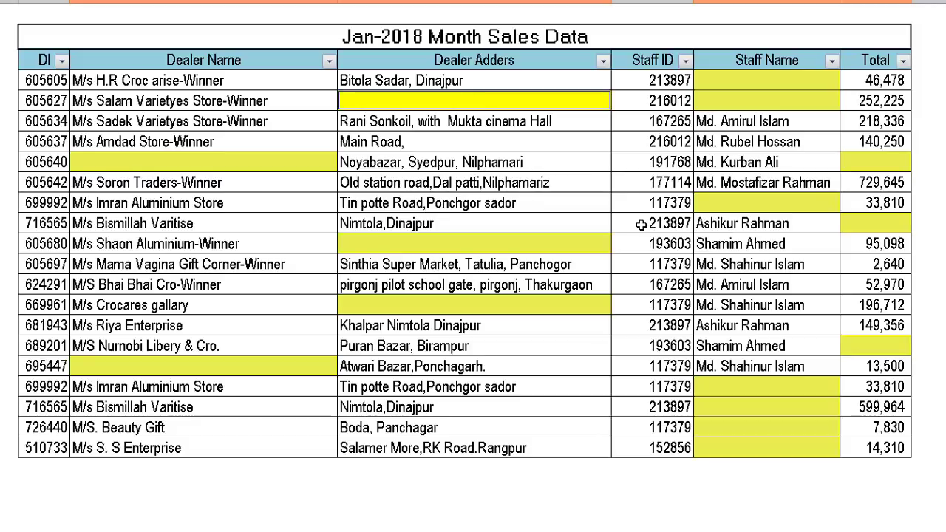
Restore the error values, trial-fill all selected cells with 1 via Ctrl+Enter, then undo it
{"action": "key", "text": "ctrl+z"}
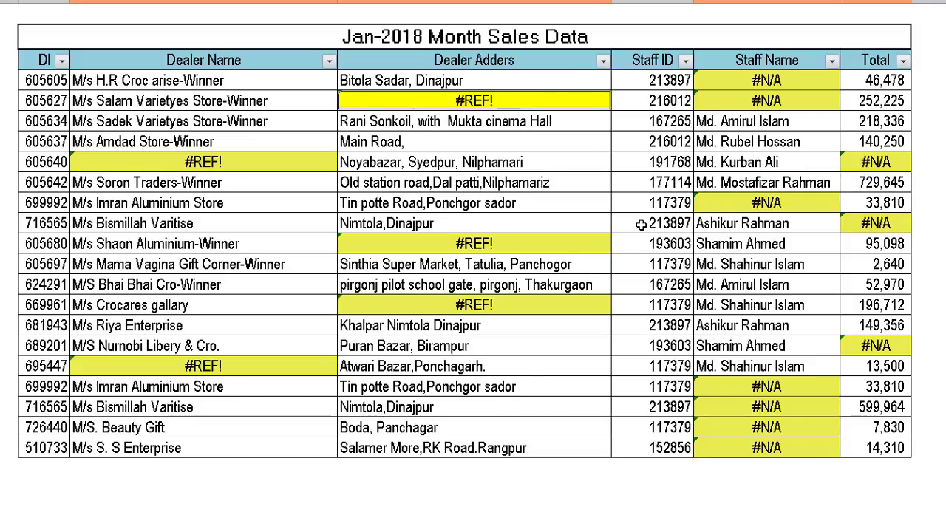
{"action": "type", "text": "1"}
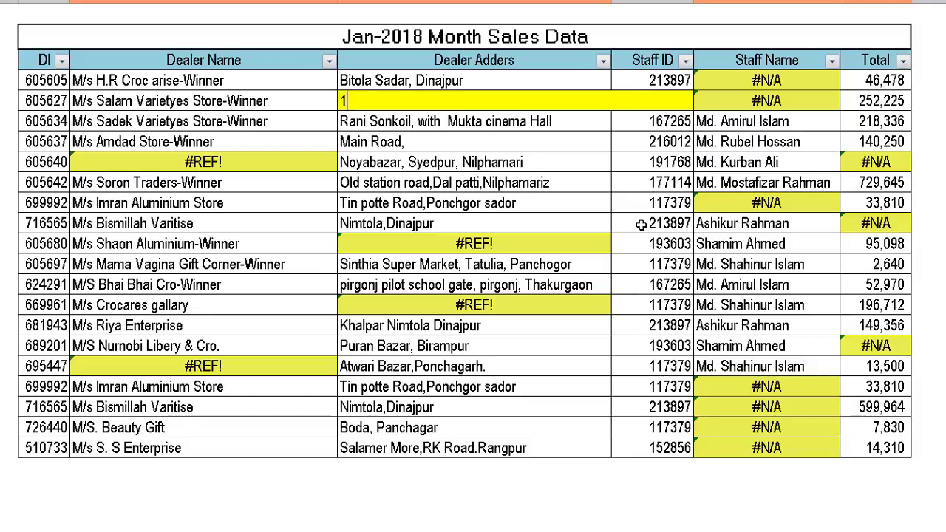
{"action": "key", "text": "ctrl+Return"}
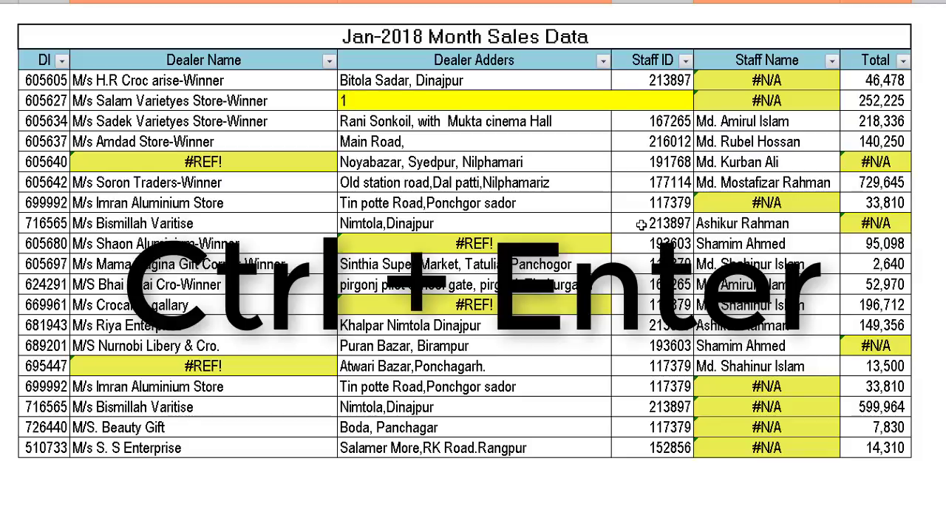
{"action": "key", "text": "ctrl+Return"}
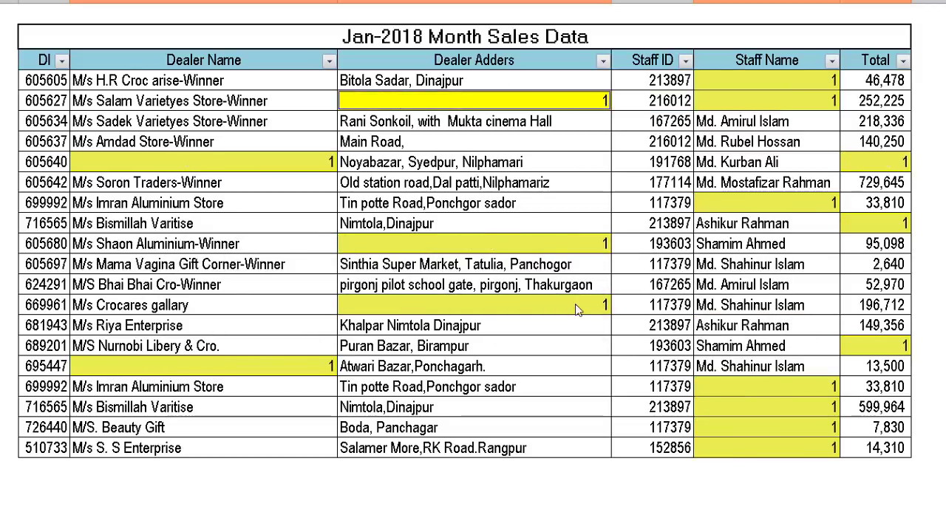
{"action": "key", "text": "ctrl+z"}
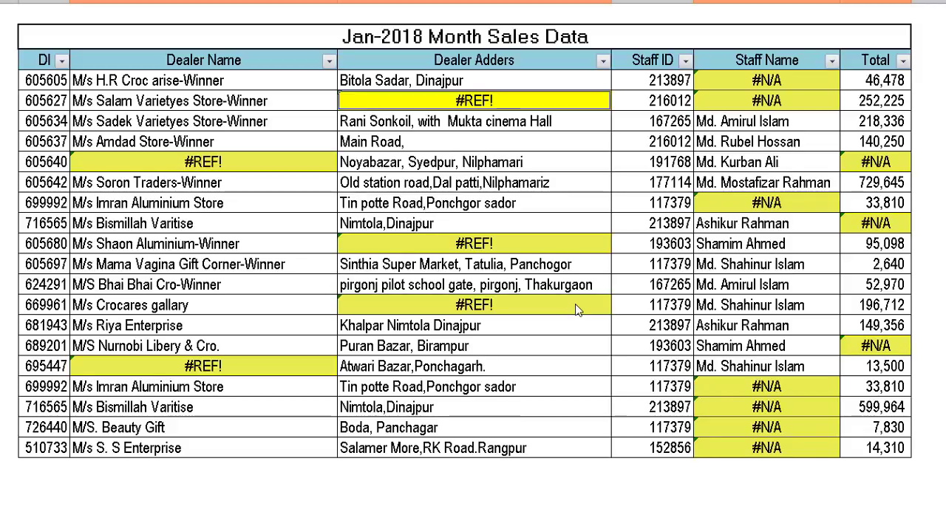
{"action": "type", "text": "500"}
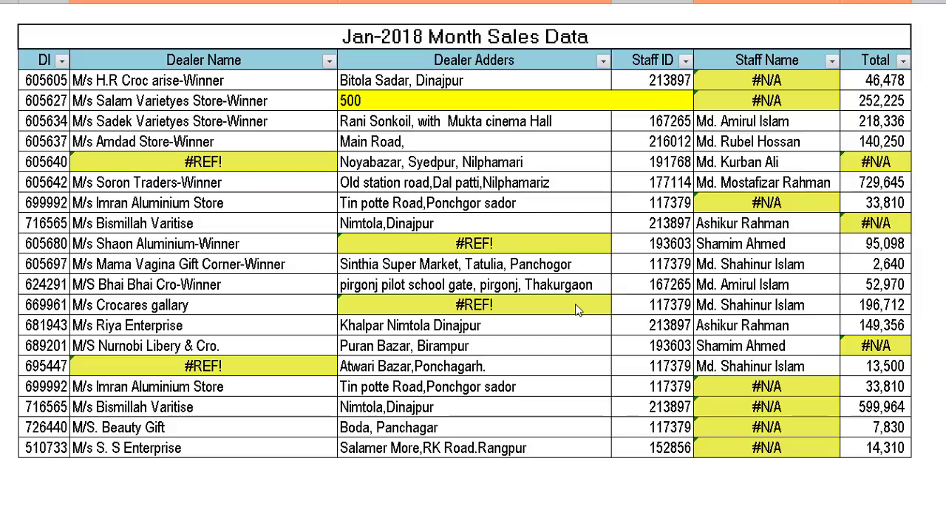
{"action": "key", "text": "ctrl+Return"}
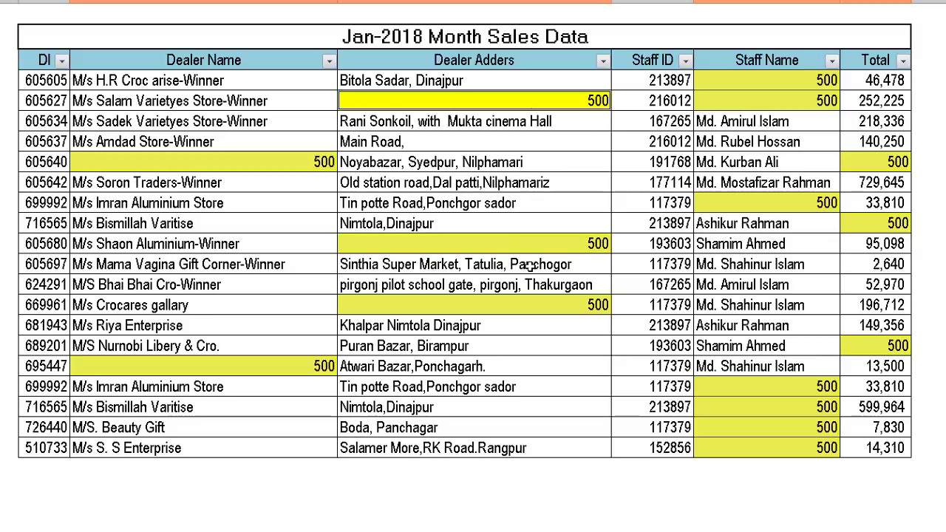
{"action": "left_click", "coordinate": [546, 386]}
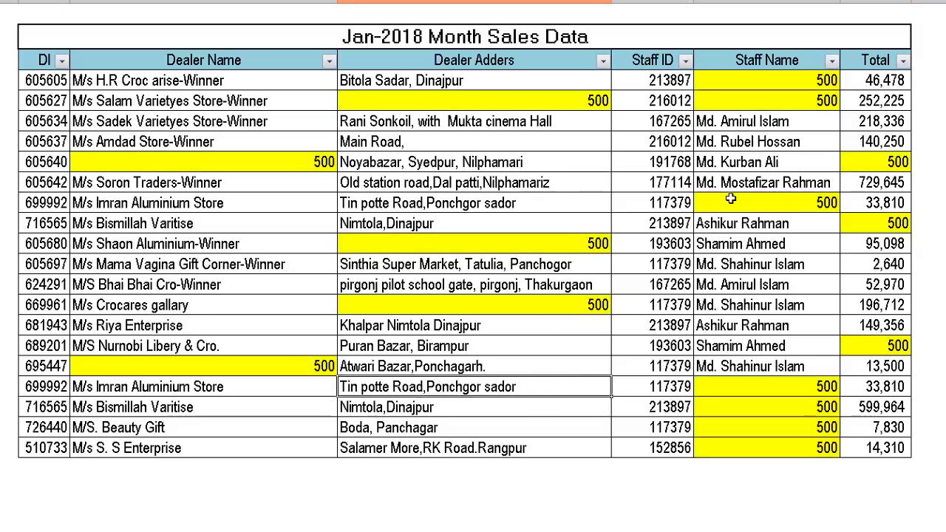
{"action": "key", "text": "ctrl+z"}
{"action": "key", "text": "ctrl+z"}
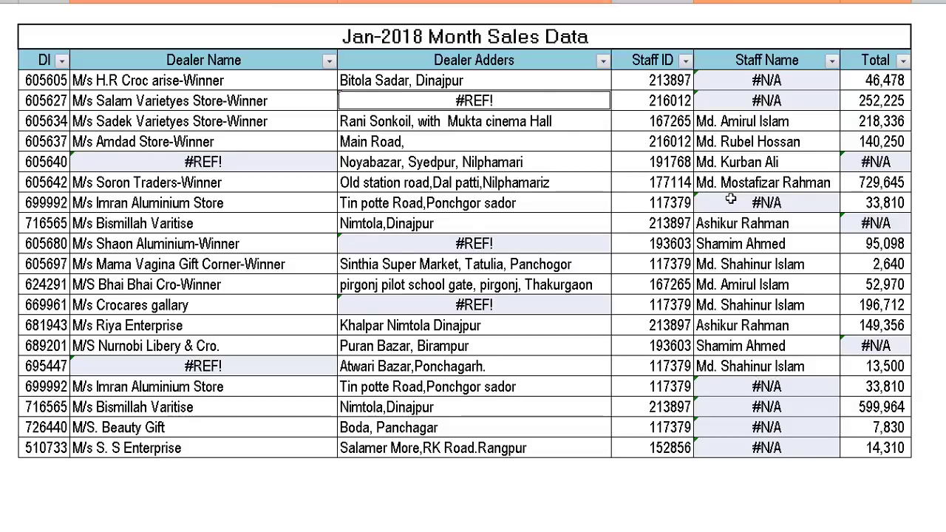
{"action": "key", "text": "ctrl+y"}
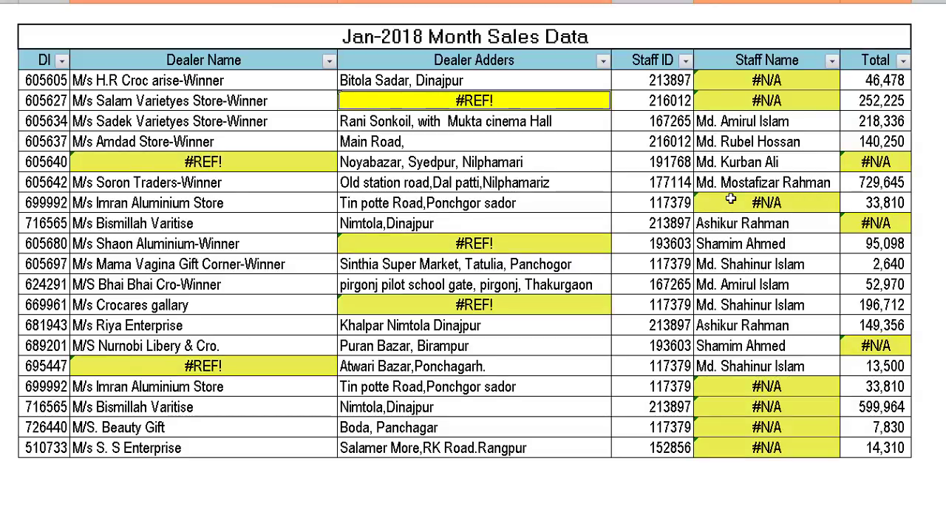
{"action": "left_click", "coordinate": [557, 201]}
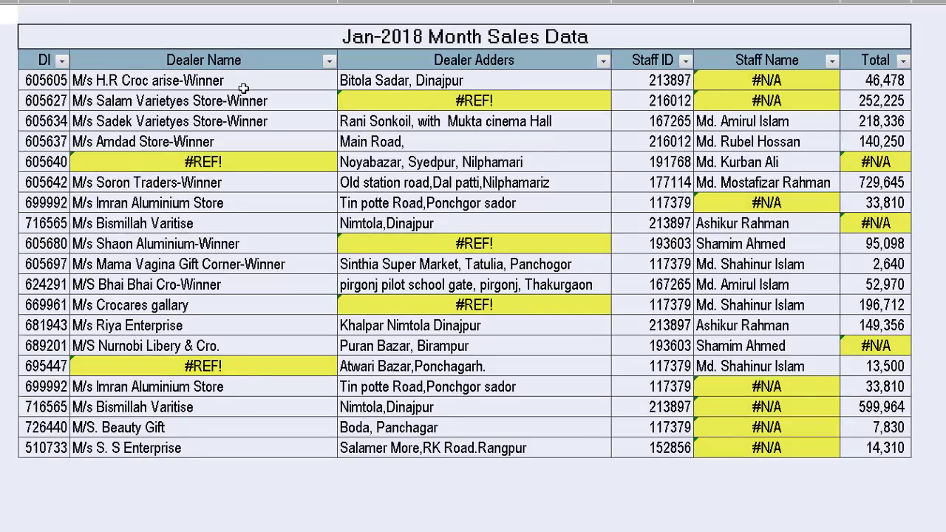
Via F5 > Special, reselect formula cells returning Errors only, excluding Numbers, Text and Logicals
{"action": "key", "text": "F5"}
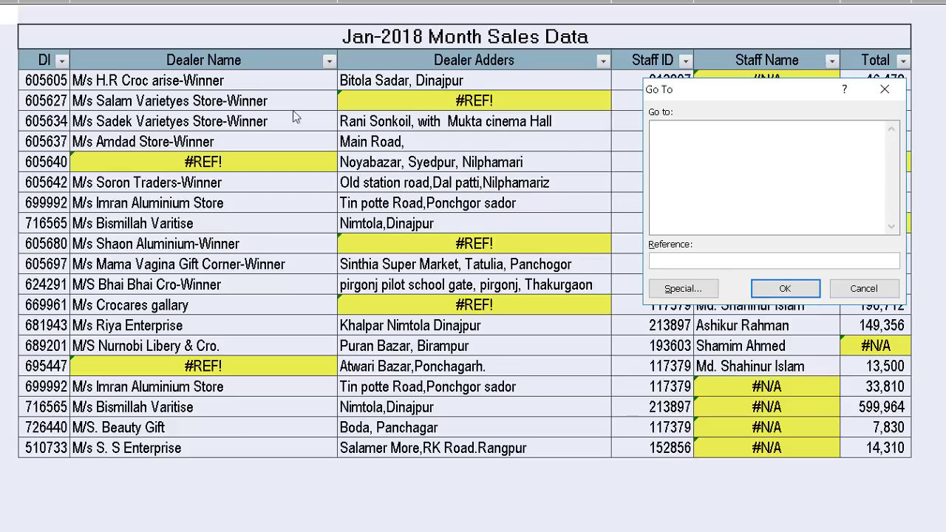
{"action": "left_click_drag", "start_coordinate": [742, 89], "coordinate": [559, 29]}
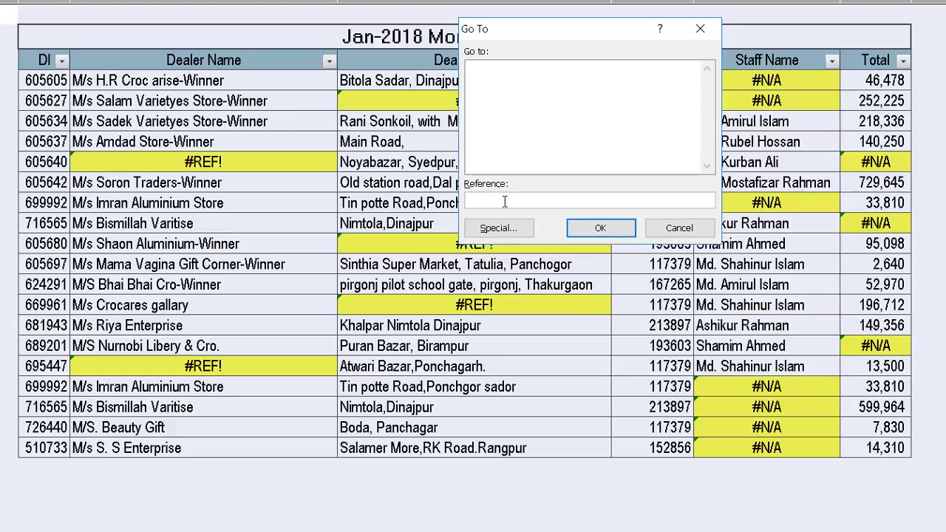
{"action": "left_click", "coordinate": [504, 229]}
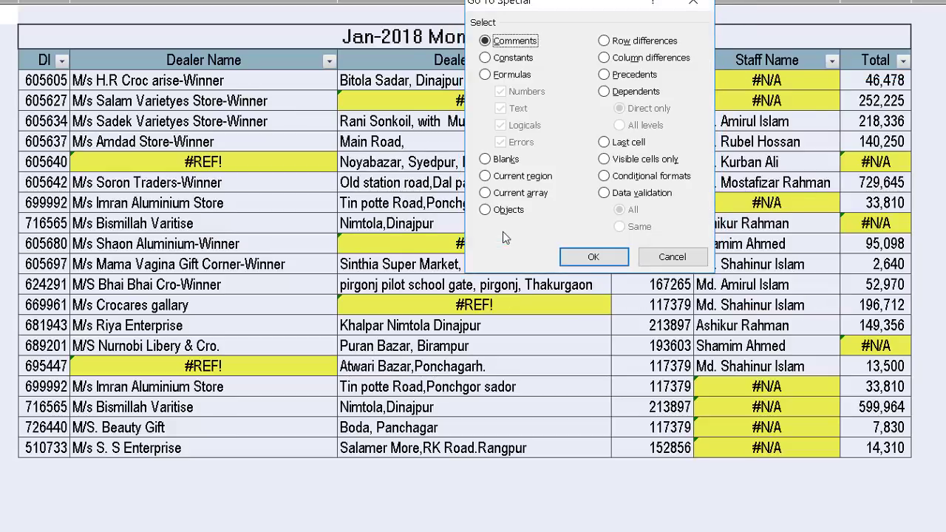
{"action": "left_click", "coordinate": [502, 76]}
{"action": "left_click", "coordinate": [525, 92]}
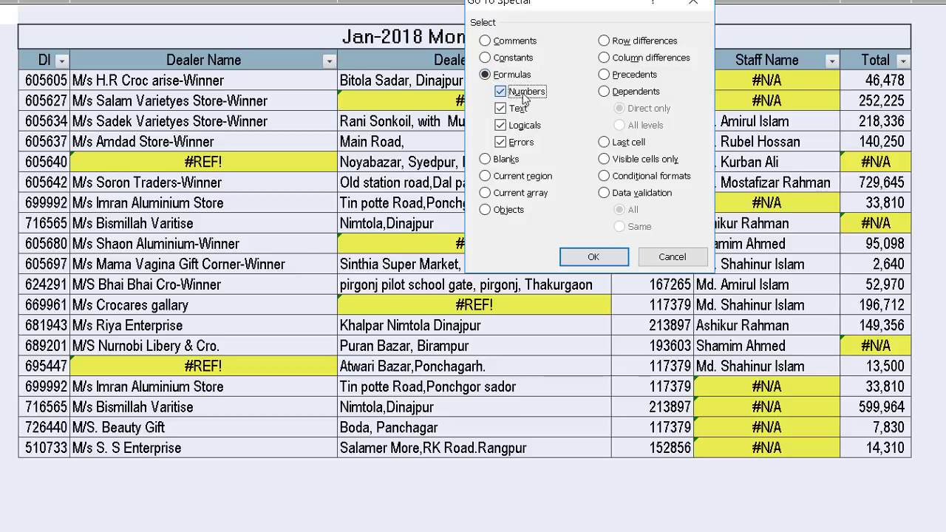
{"action": "left_click", "coordinate": [523, 109]}
{"action": "left_click", "coordinate": [526, 126]}
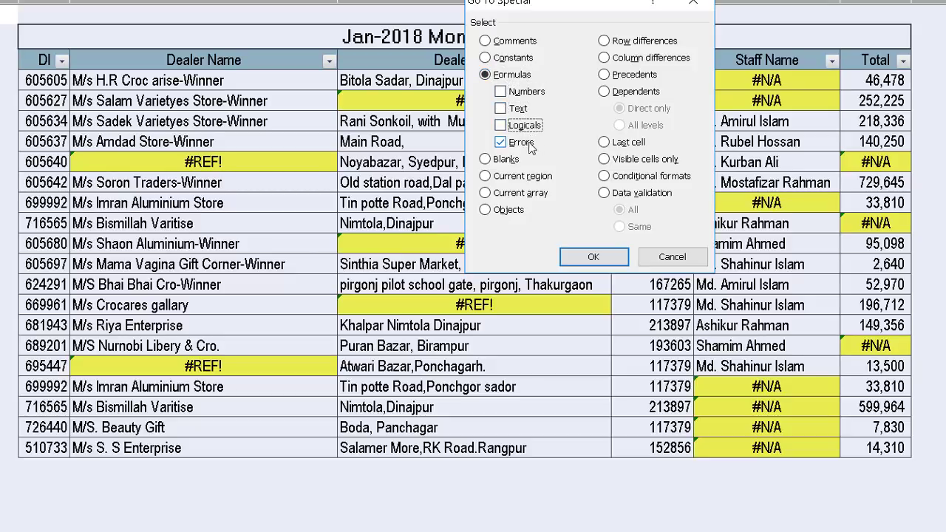
{"action": "left_click", "coordinate": [593, 257]}
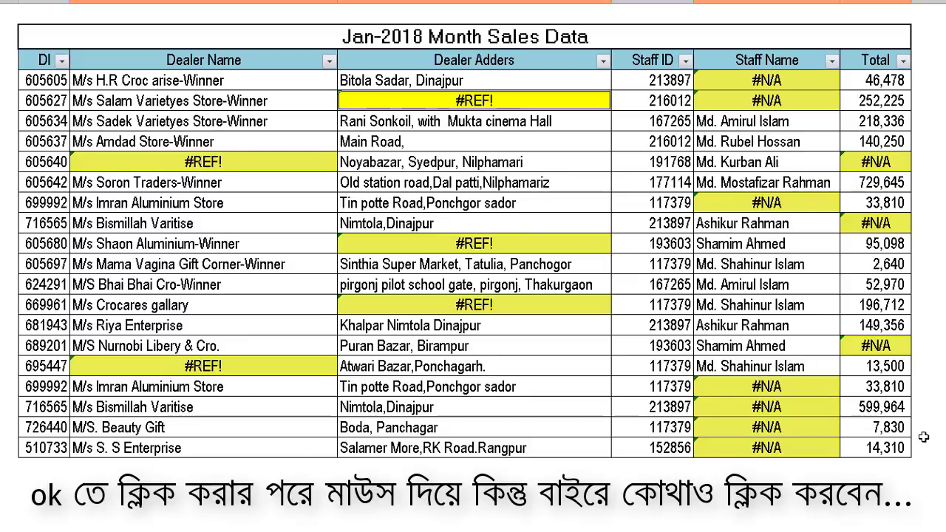
Clear the error values, set No Fill, and begin typing placeholder text
{"action": "key", "text": "Delete"}
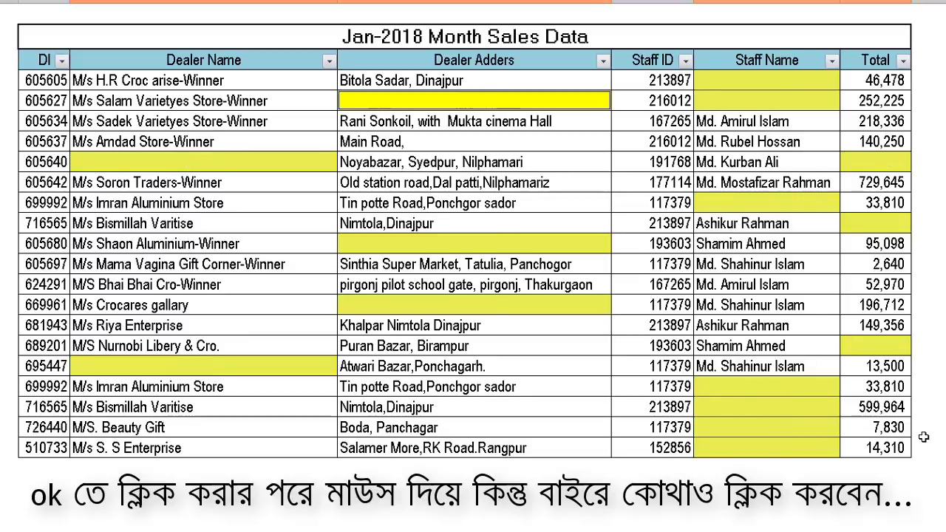
{"action": "left_click", "coordinate": [178, 2]}
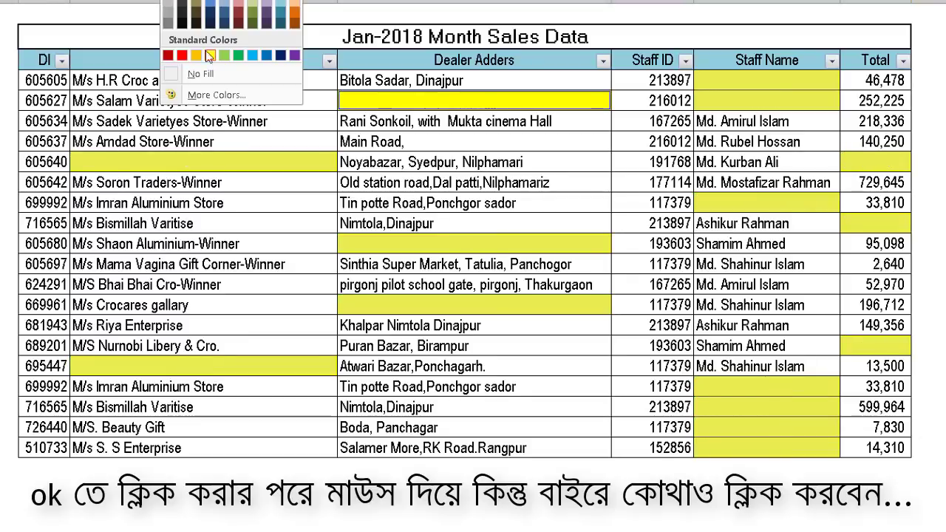
{"action": "left_click", "coordinate": [205, 72]}
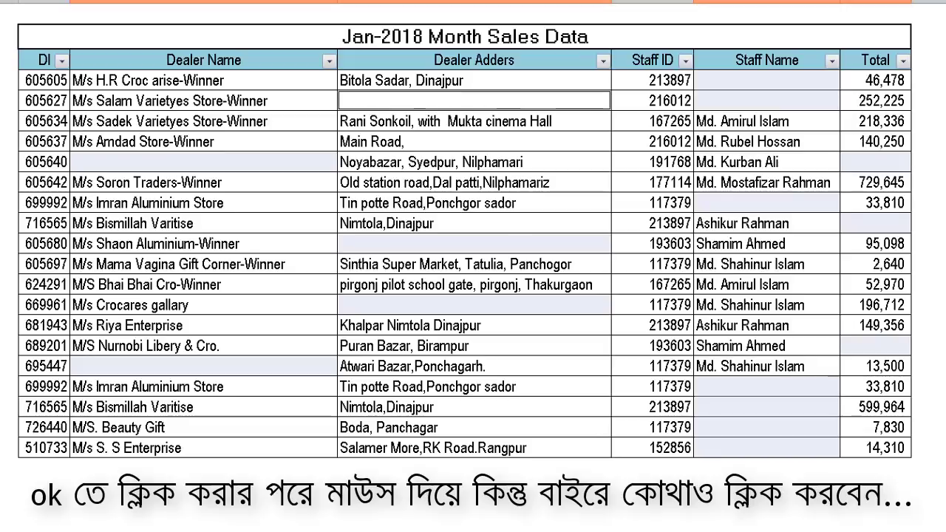
{"action": "type", "text": "ta"}
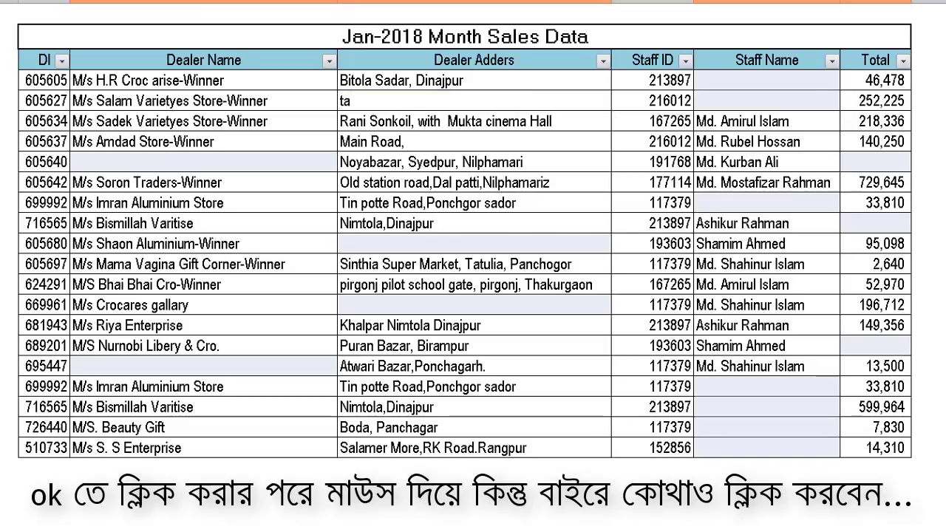
{"action": "type", "text": "nvir"}
Enter the placeholder text in all selected cells, fill them orange, then clear the text
{"action": "key", "text": "ctrl+Return"}
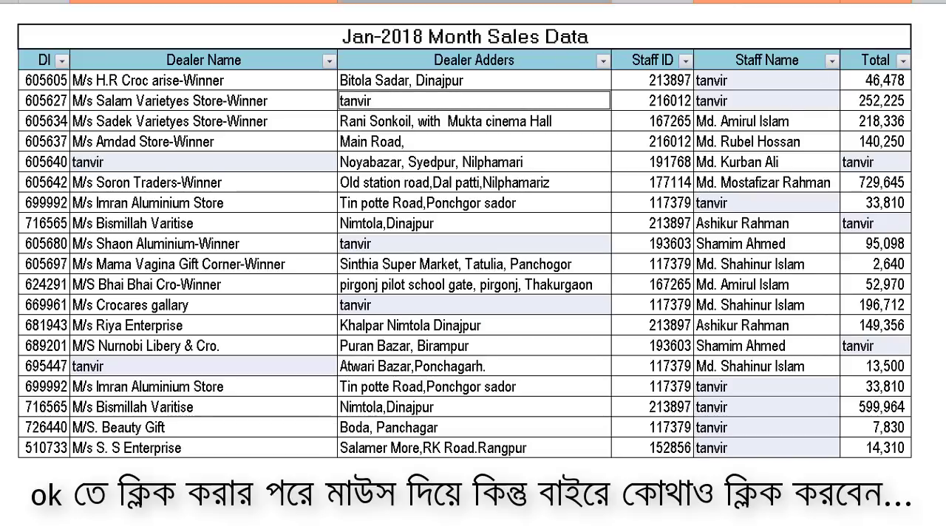
{"action": "left_click", "coordinate": [196, 55]}
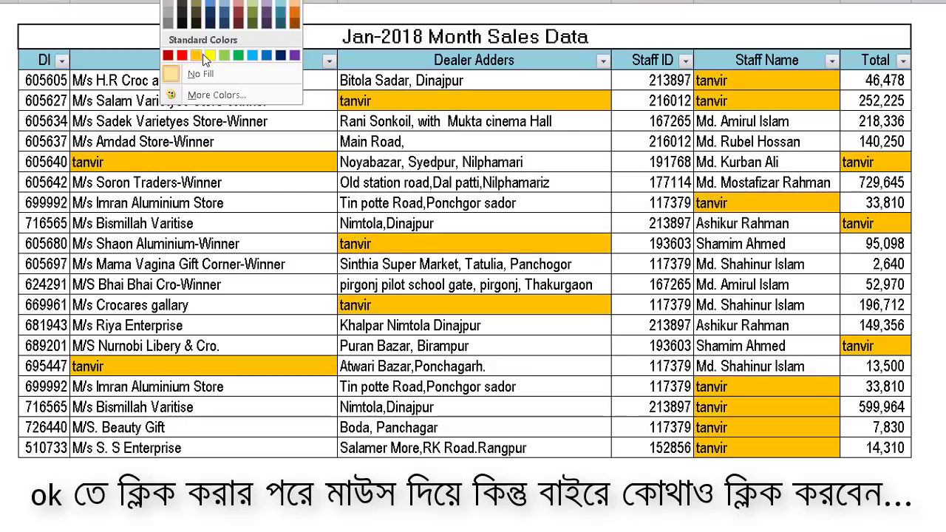
{"action": "left_click", "coordinate": [201, 59]}
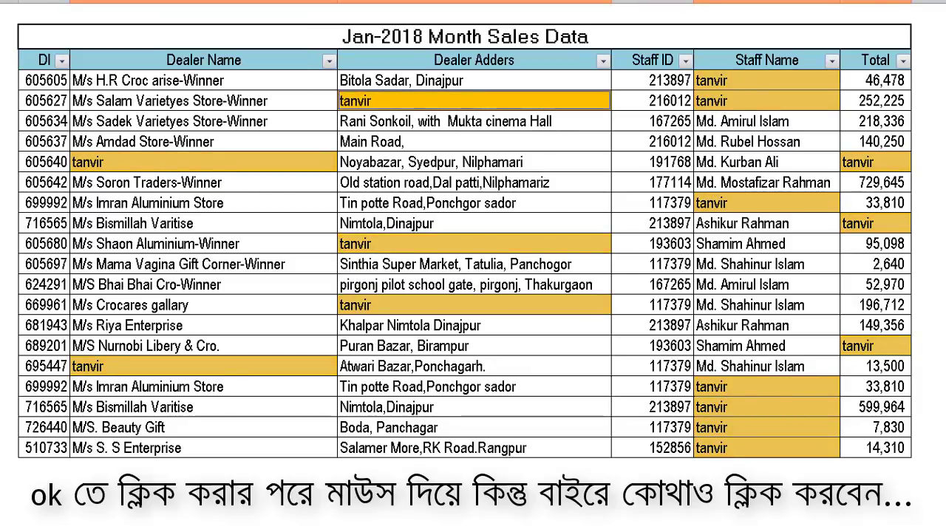
{"action": "key", "text": "Delete"}
{"action": "left_click", "coordinate": [929, 296]}
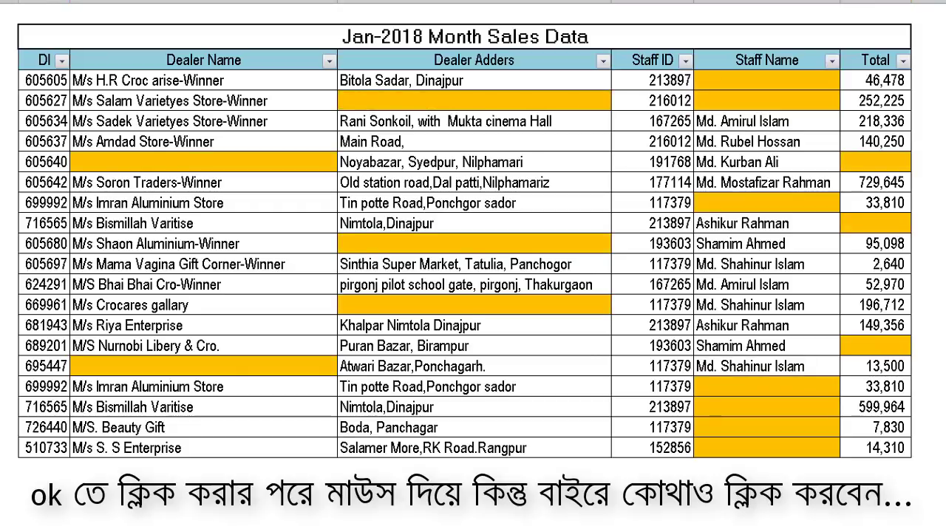